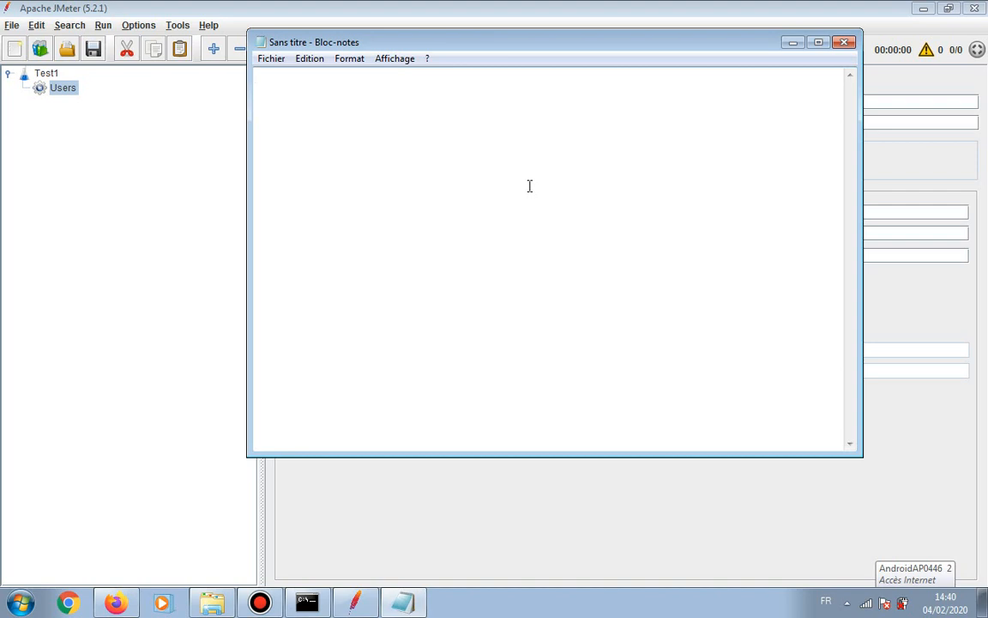
- Switch to Apache JMeter and add an HTTP Request sampler to the Users thread group
left_click(101, 121)
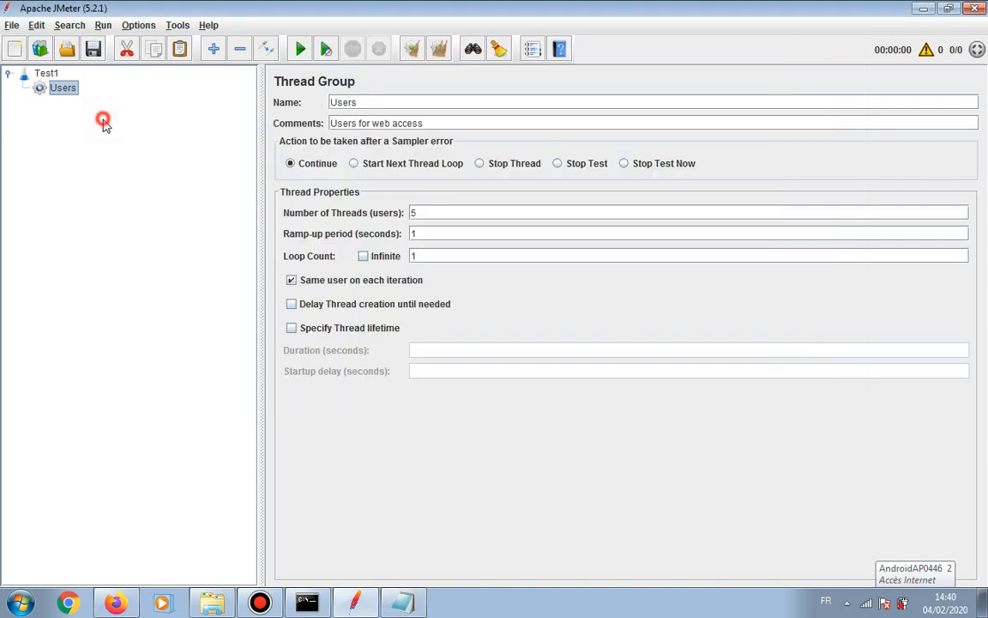
left_click(67, 90)
right_click(69, 92)
mouse_move(79, 99)
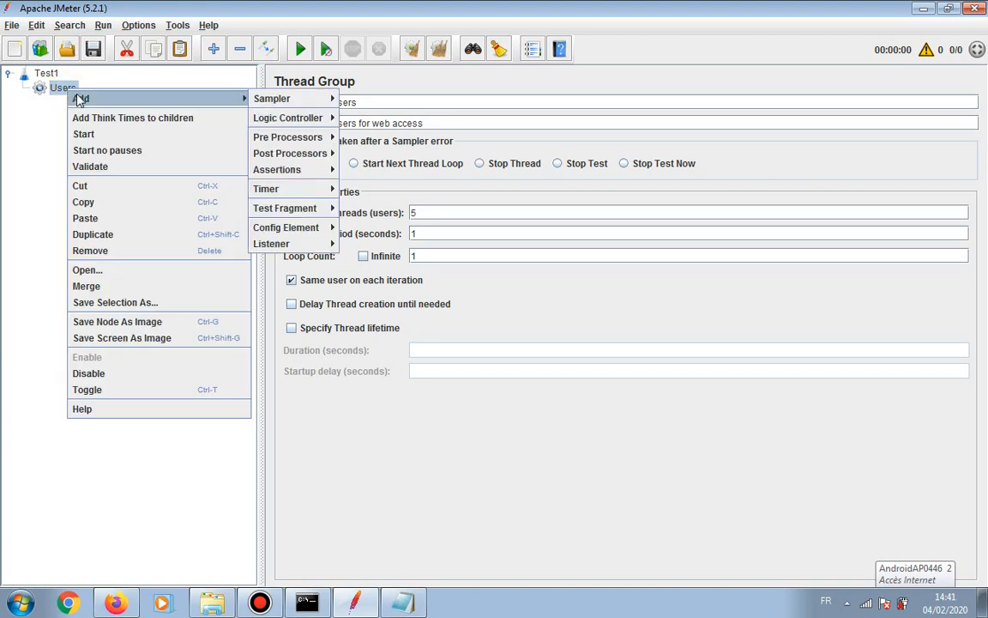
mouse_move(288, 101)
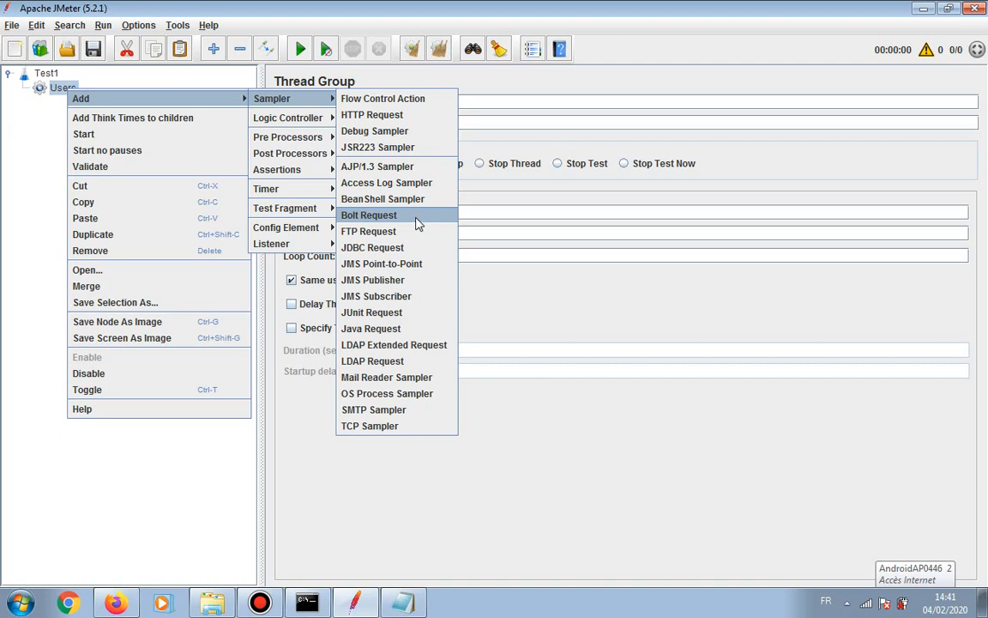
left_click(396, 117)
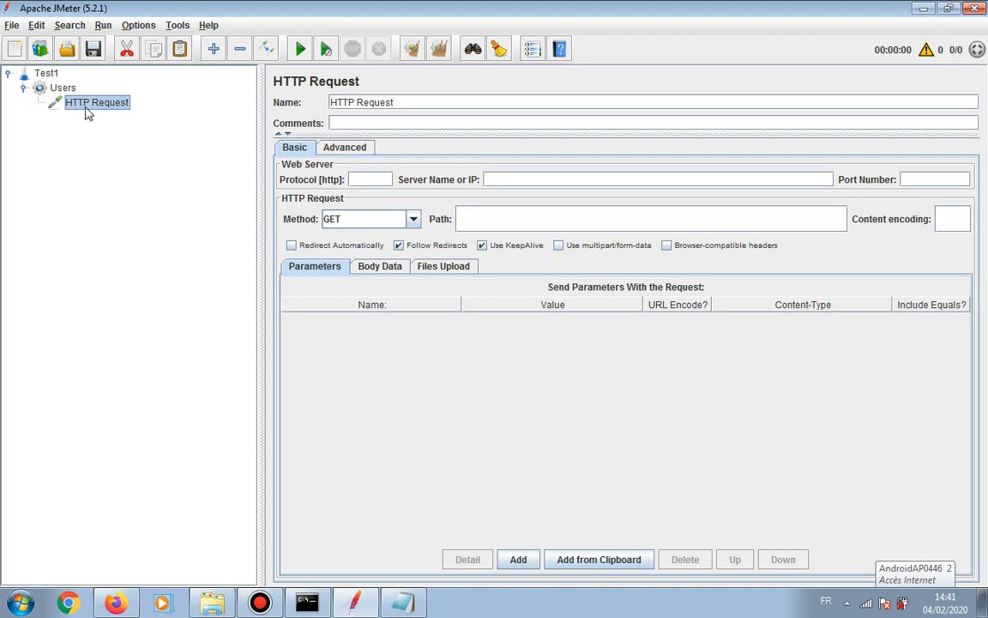
- Rename the HTTP sampler as HTTP Request TEST and enter the comment "Test for HTTP"
left_click(419, 102)
key("ctrl+a")
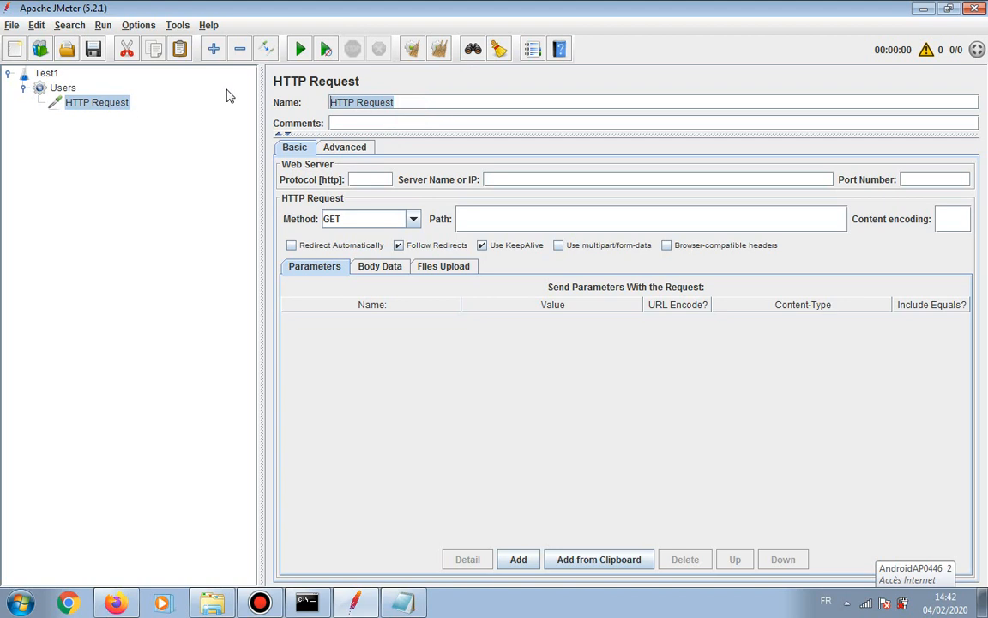
left_click(401, 105)
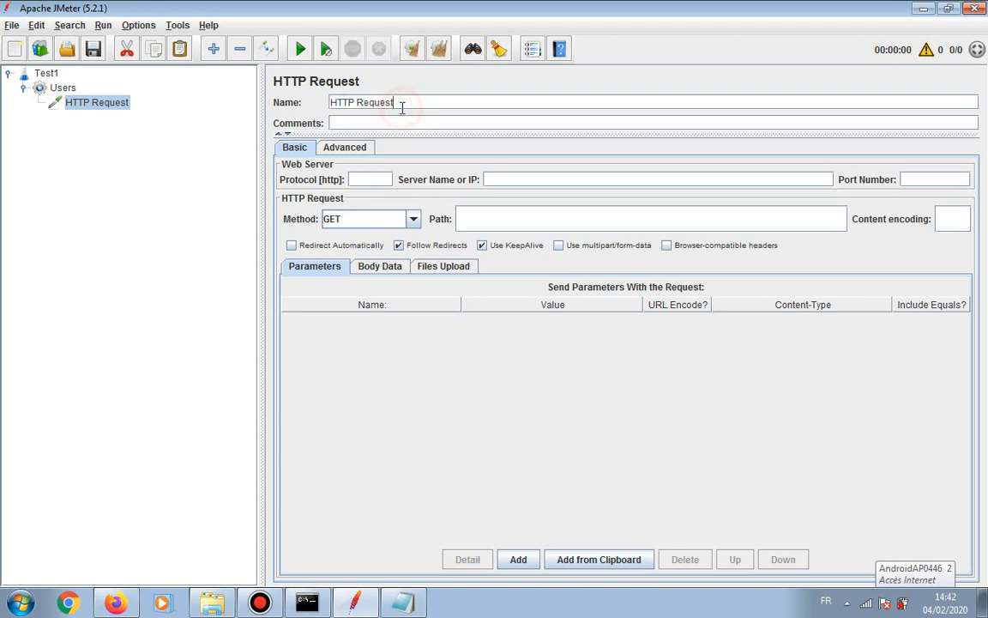
mouse_move(402, 105)
left_mouse_down()
mouse_move(369, 104)
mouse_move(387, 104)
left_mouse_up()
left_click(401, 102)
type("TEST")
left_click(371, 121)
type("Test for HTTP")
left_click(507, 180)
left_click(514, 181)
type("www.ieee.")
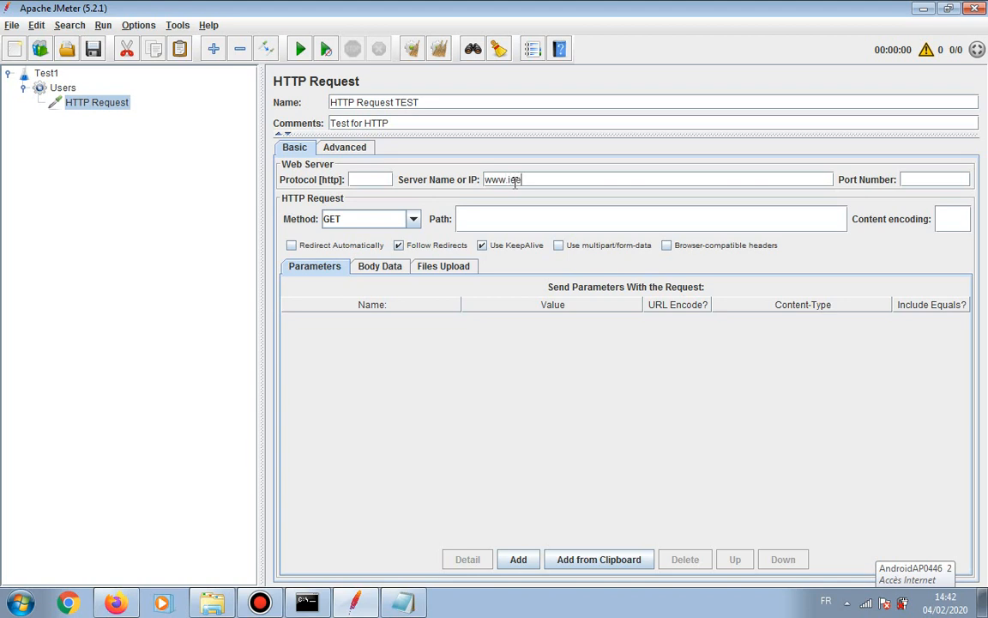
type("org")
left_click(362, 180)
left_click(371, 179)
type("https")
double_click(352, 221)
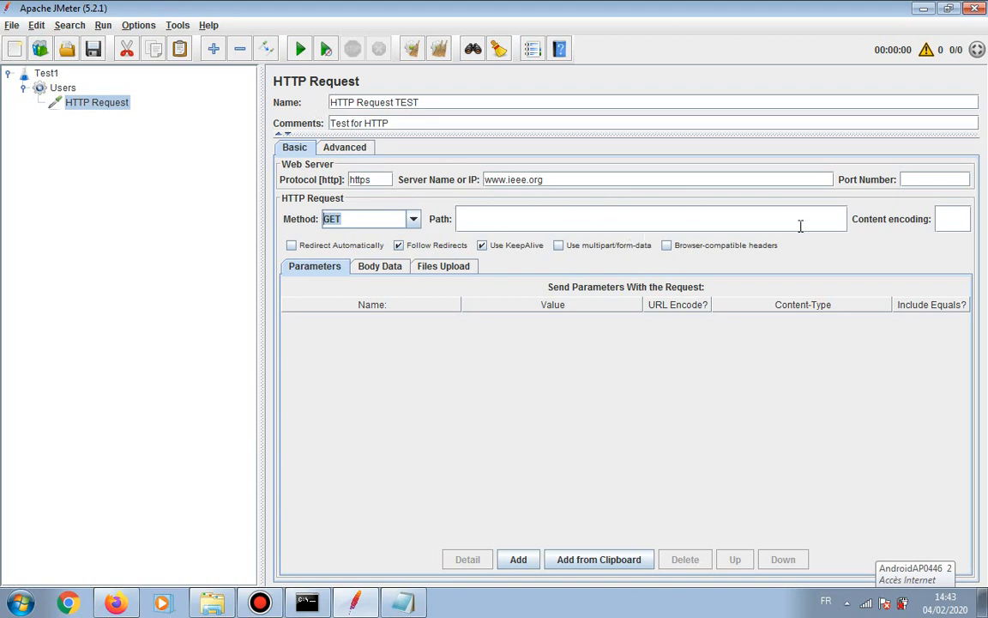
left_click(923, 179)
type("443")
left_click(376, 180)
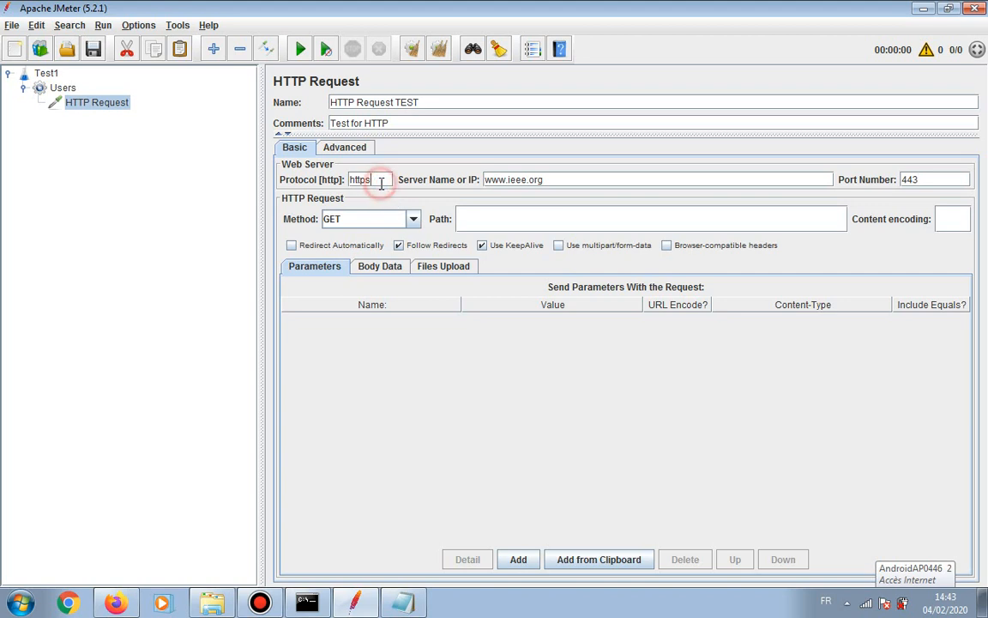
left_click(935, 182)
key("BackSpace")
key("BackSpace")
key("BackSpace")
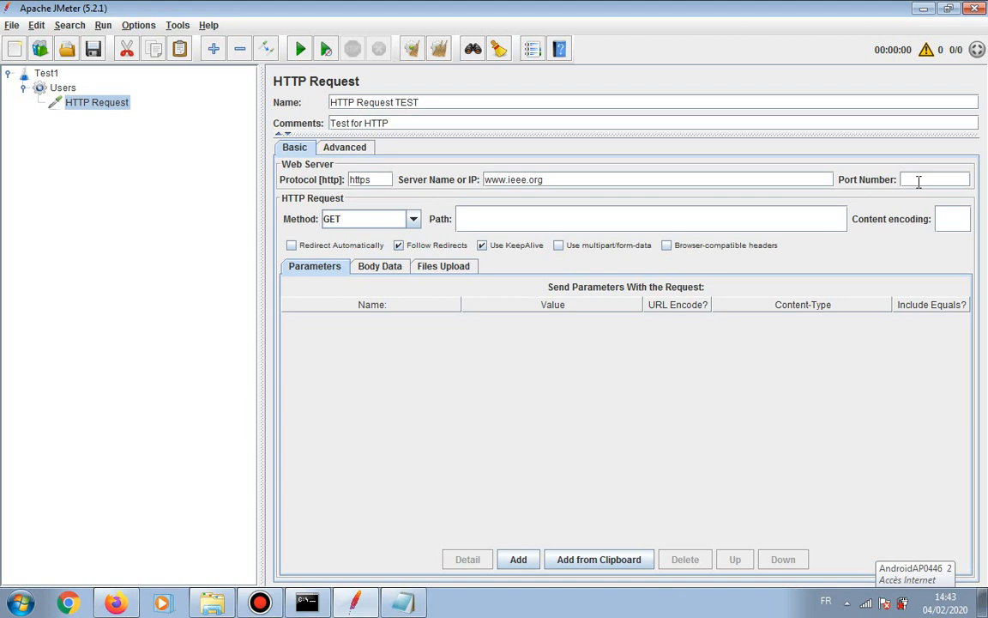
- Set the path of the HTTP request to /about.html
left_click(483, 218)
left_click(548, 179)
left_click(489, 219)
type("/about.html")
left_click_drag(553, 178, 458, 169)
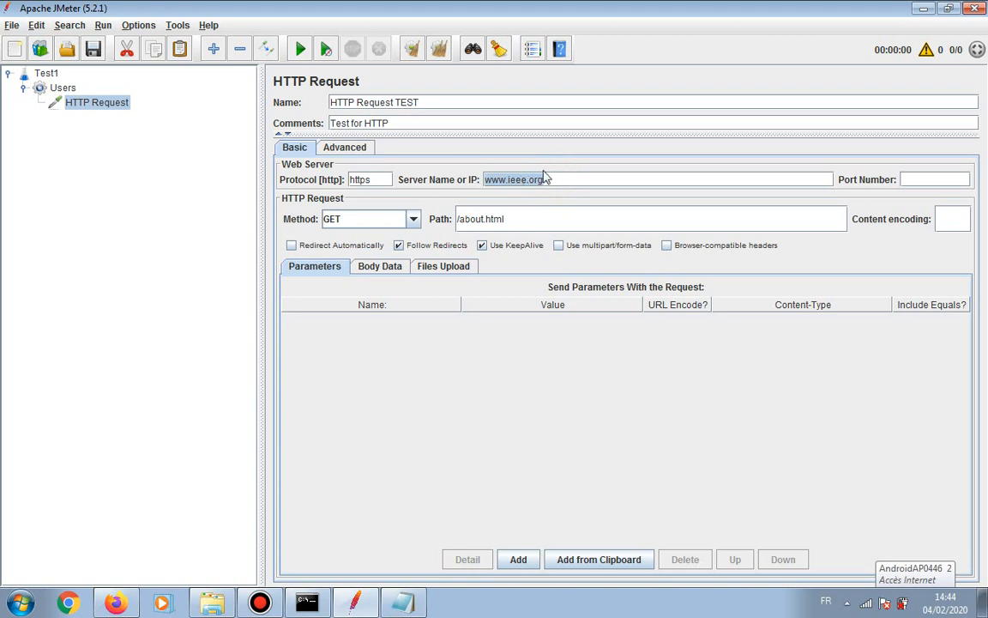
left_click_drag(512, 219, 457, 218)
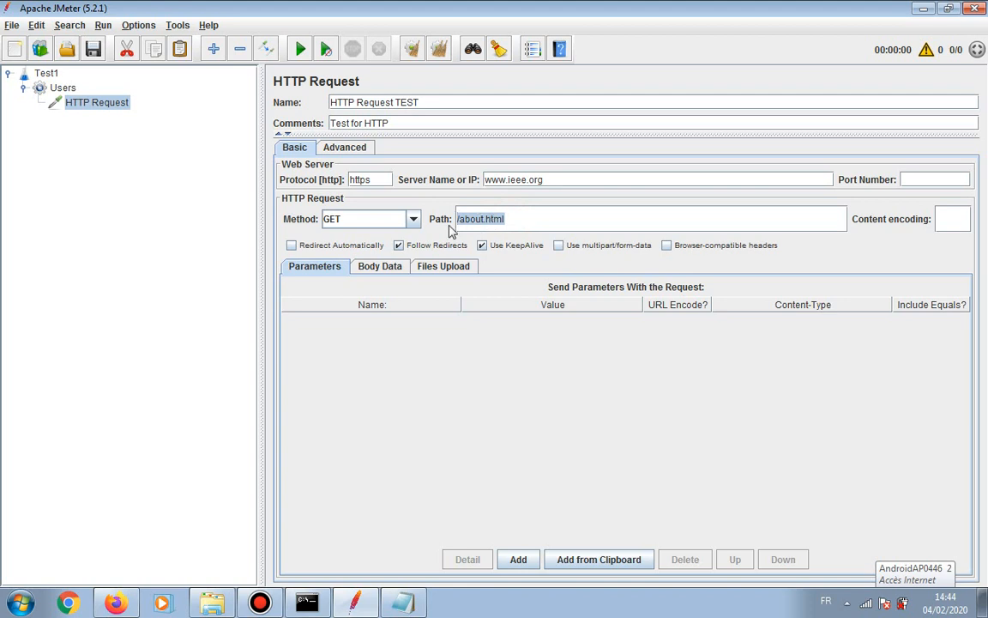
left_click(535, 228)
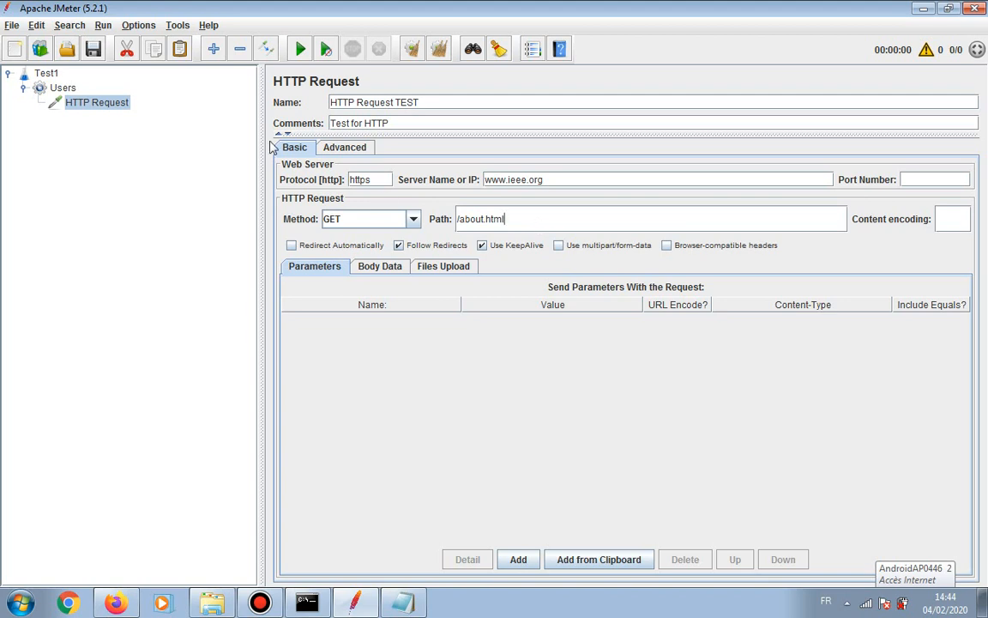
- Add an FTP Request sampler to the Users thread group
left_click(62, 87)
right_click(66, 90)
mouse_move(90, 101)
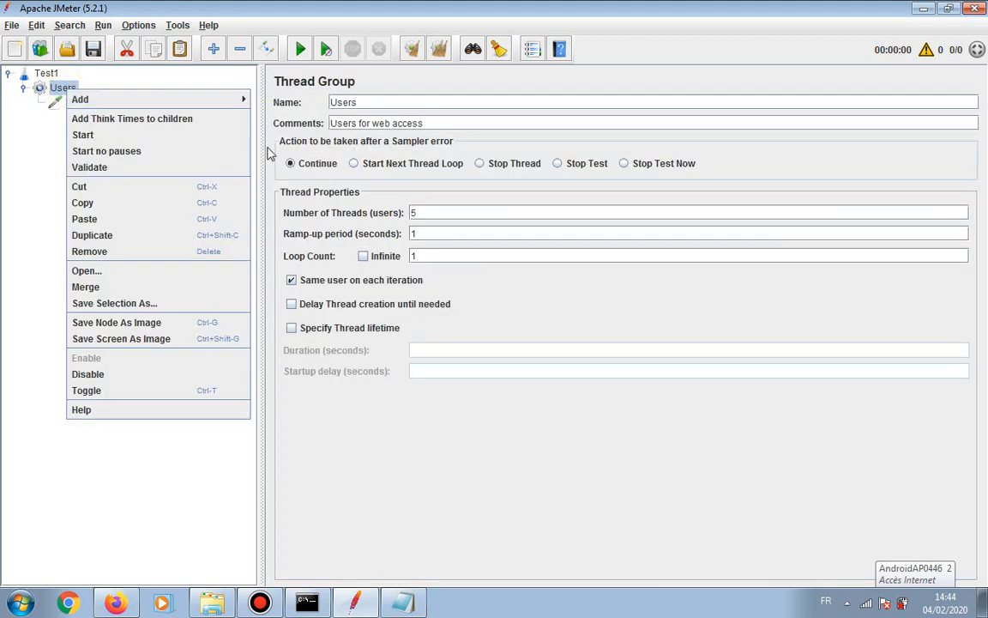
mouse_move(296, 139)
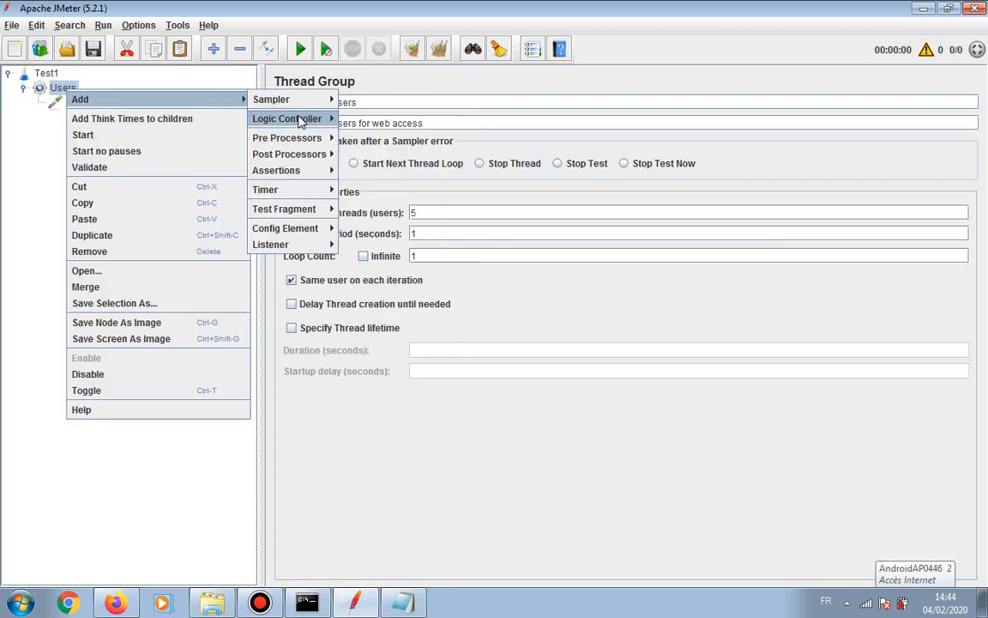
mouse_move(273, 97)
left_click(369, 234)
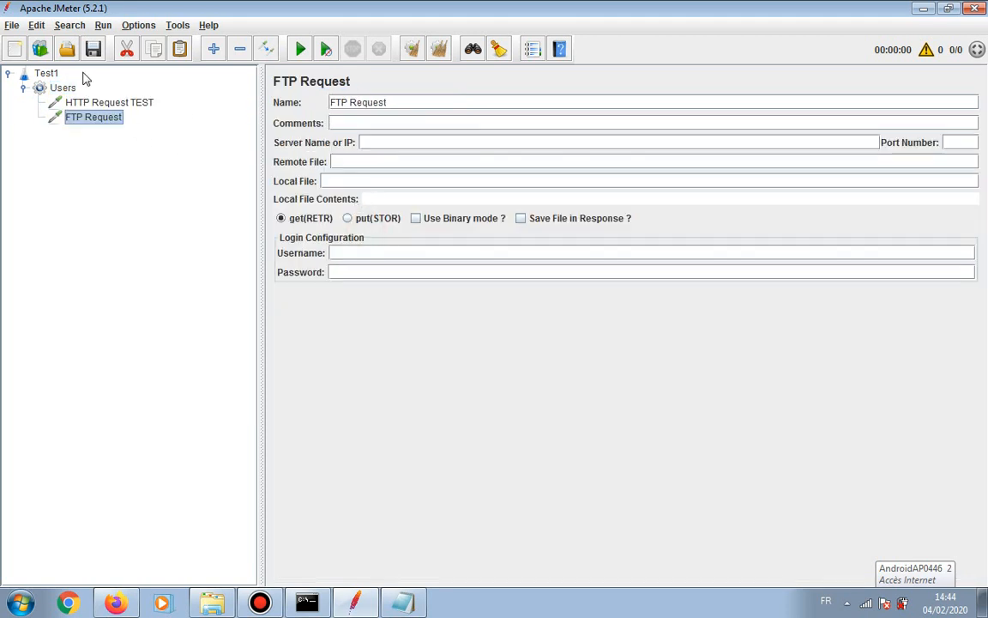
- Add an SMTP Sampler to the Users thread group
left_click(62, 89)
right_click(61, 89)
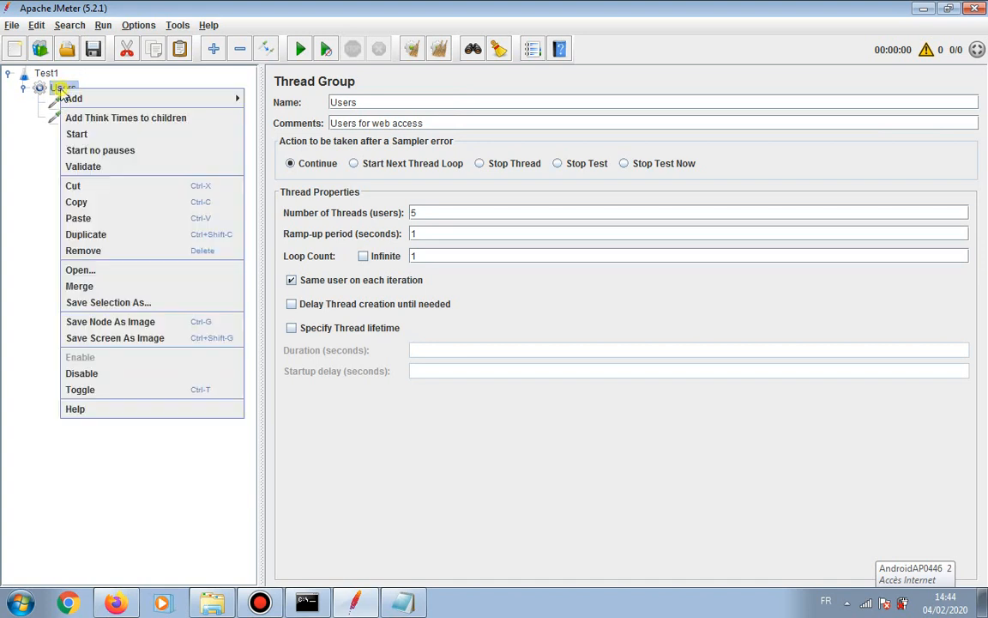
mouse_move(195, 98)
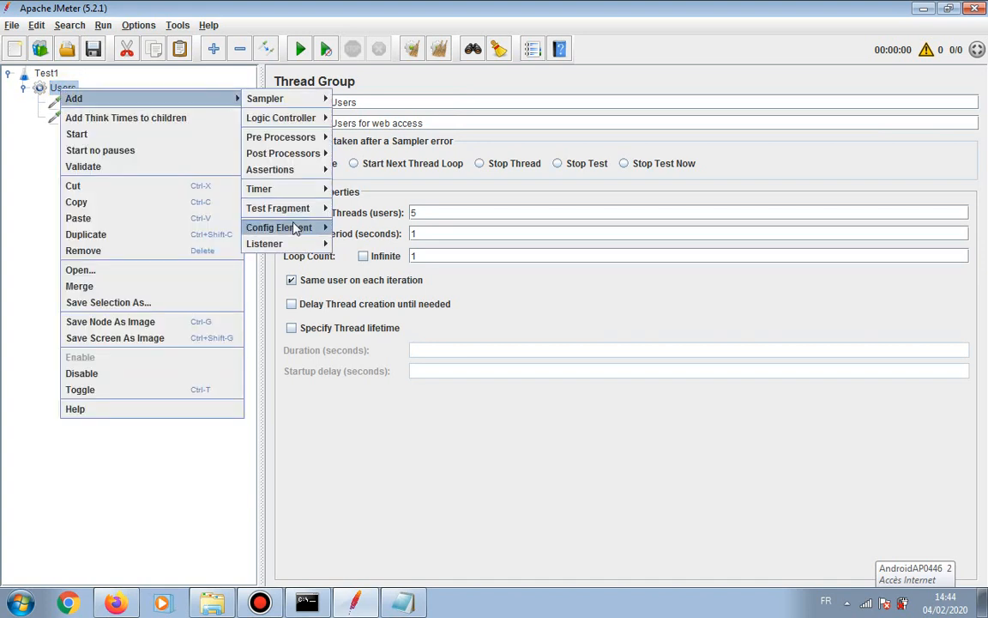
mouse_move(304, 112)
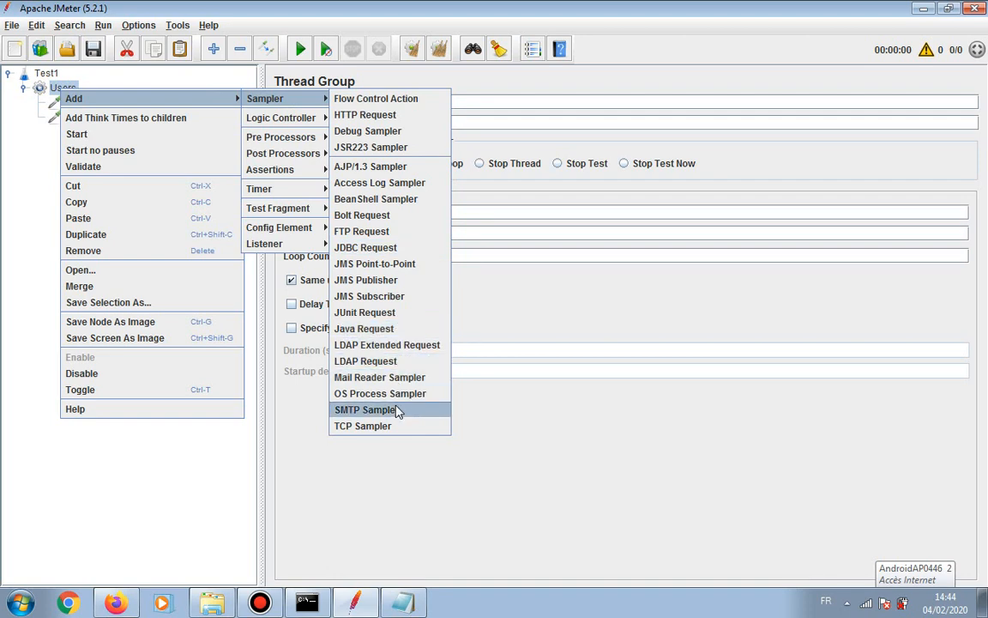
left_click(397, 417)
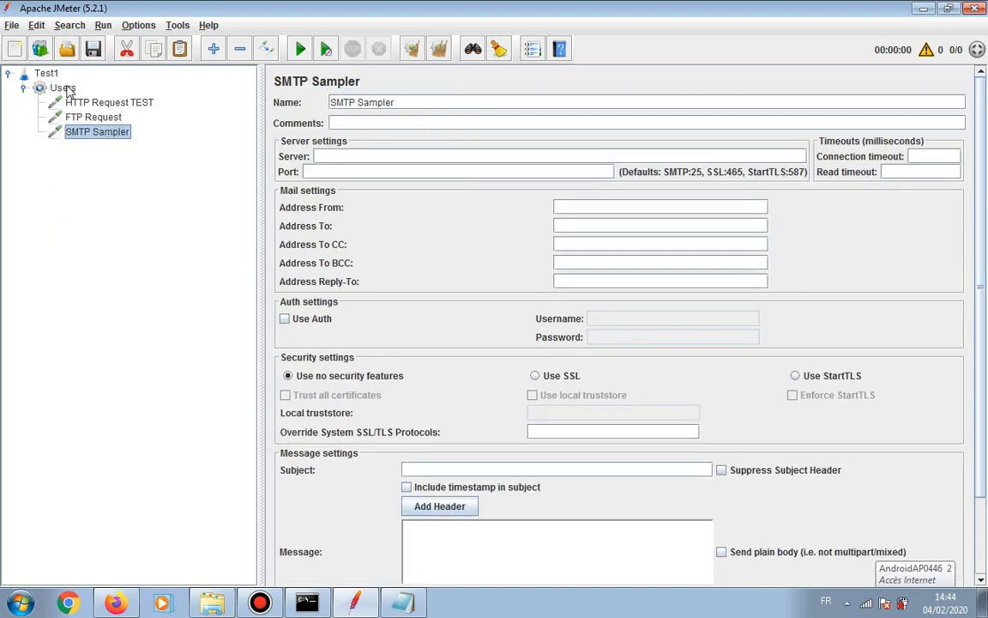
- Add an LDAP Request sampler to the Users thread group
left_click(62, 89)
right_click(62, 89)
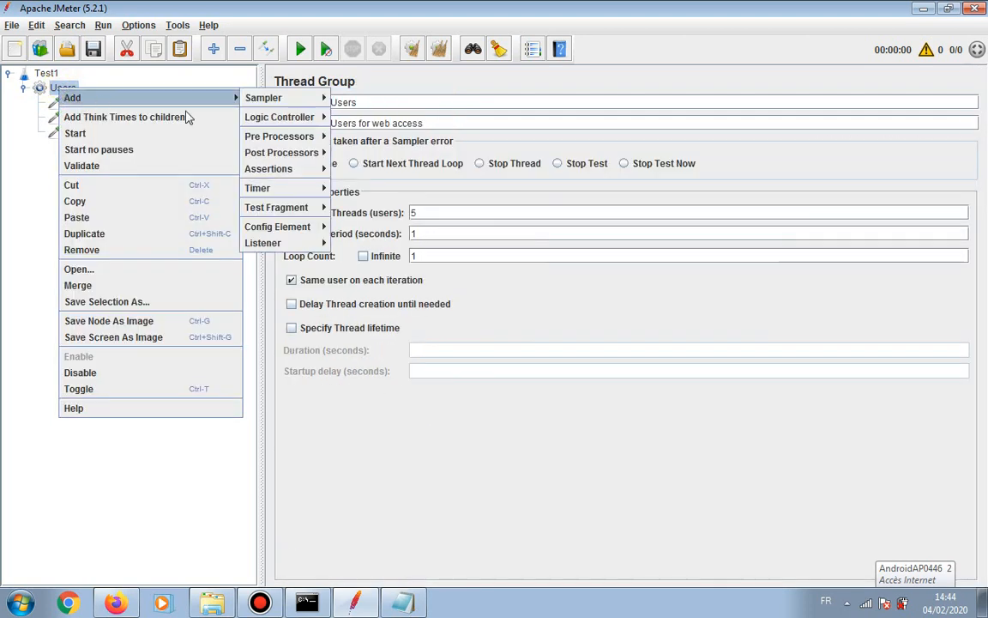
mouse_move(231, 101)
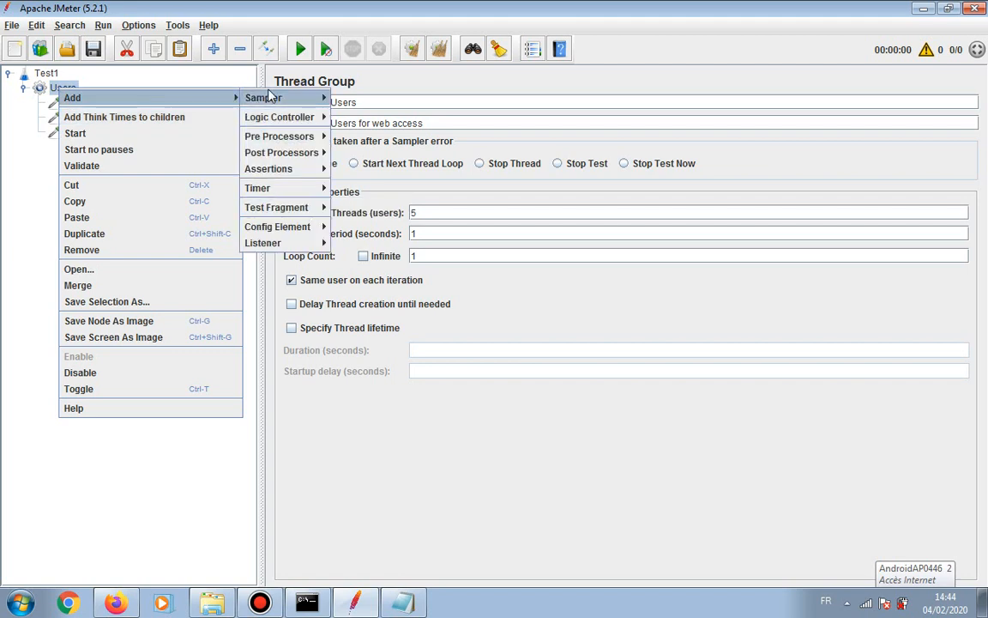
mouse_move(266, 98)
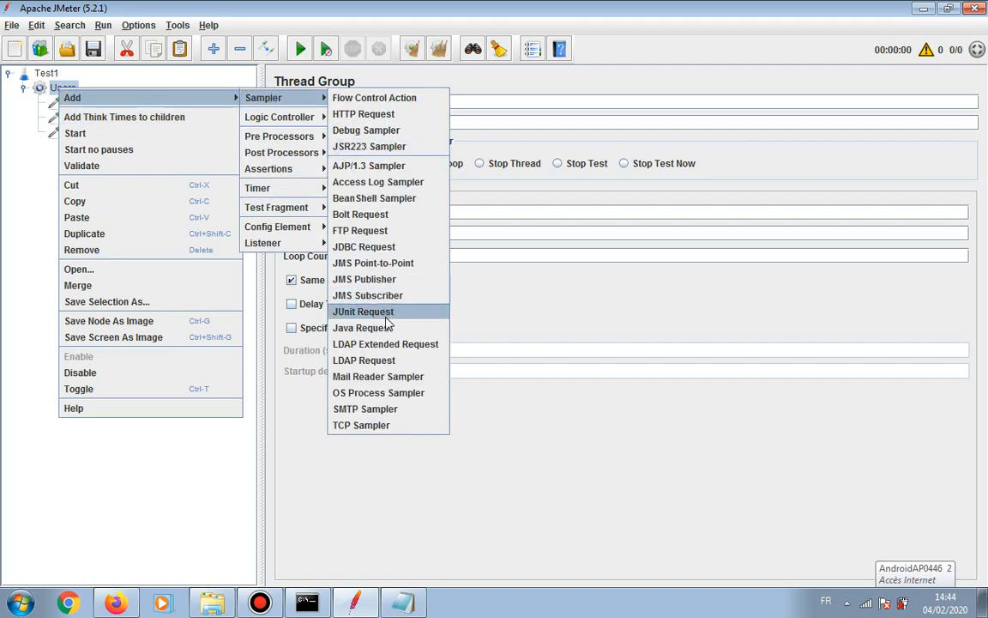
left_click(394, 360)
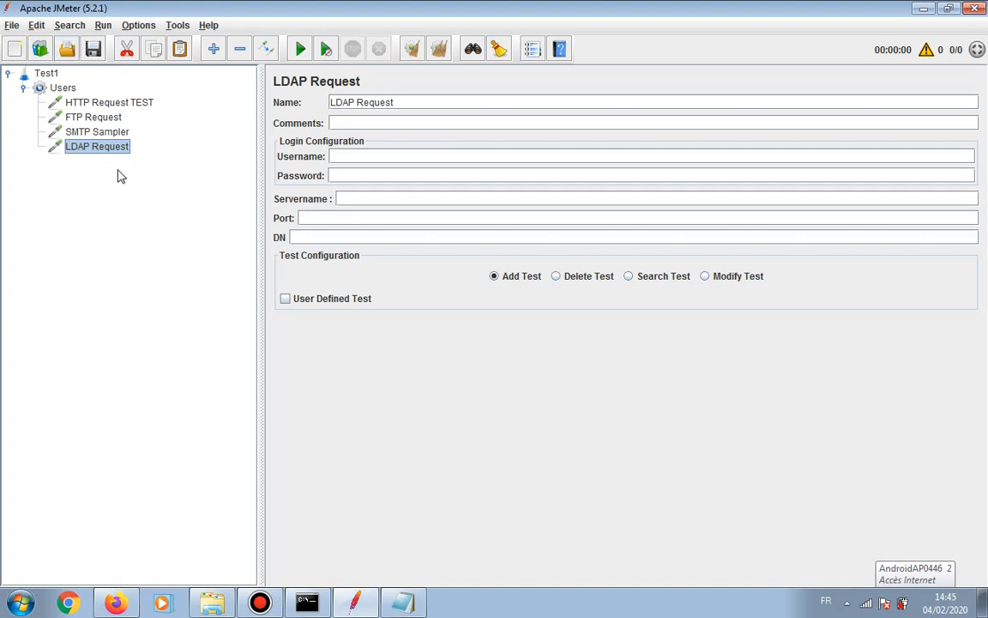
- Review the Users thread group's number of threads and ramp-up period, and the HTTP Request TEST settings
left_click(54, 87)
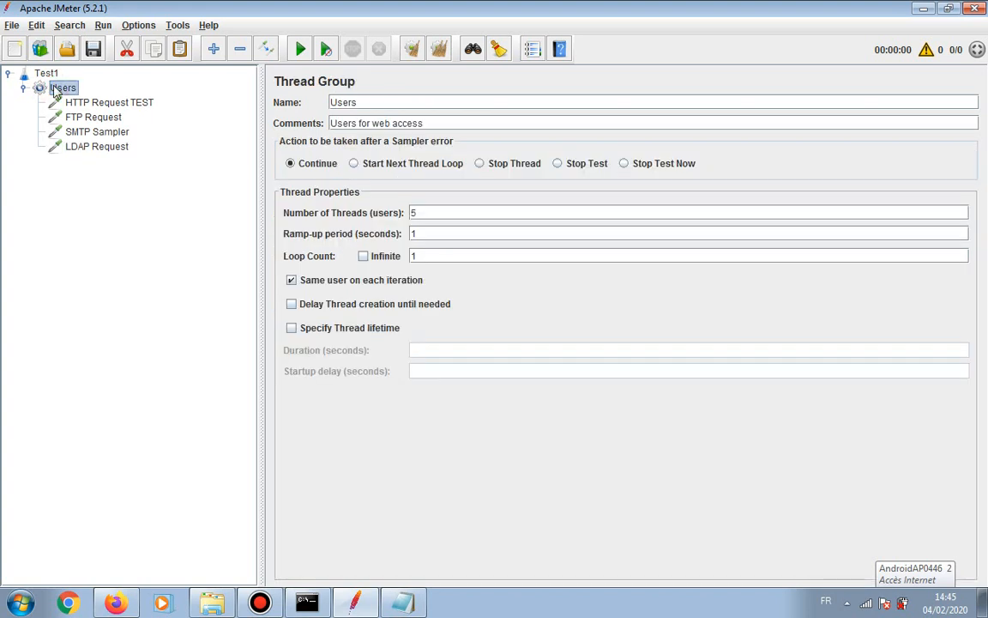
double_click(424, 211)
double_click(447, 232)
left_click(90, 103)
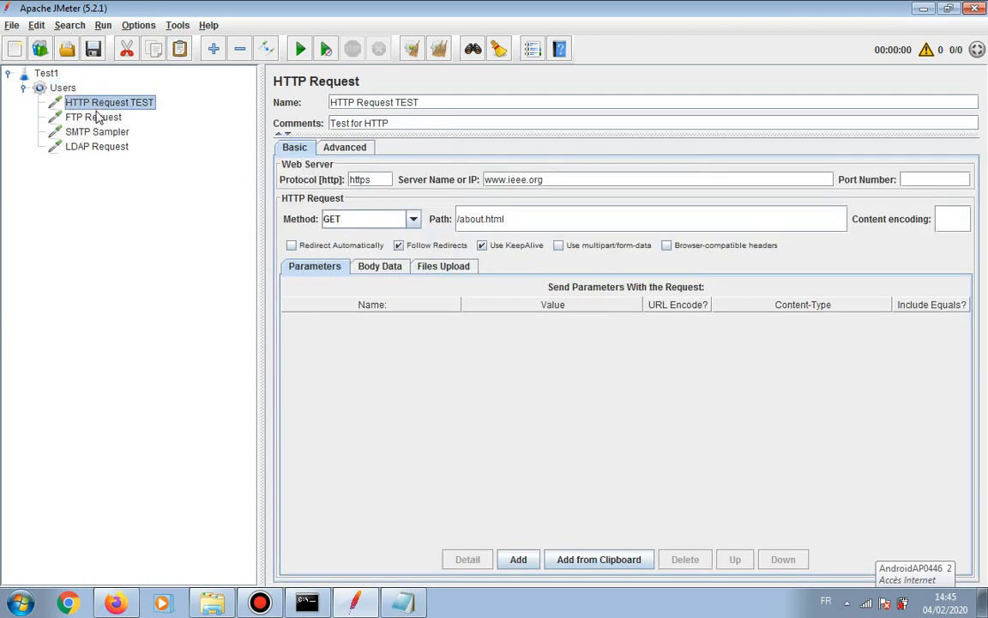